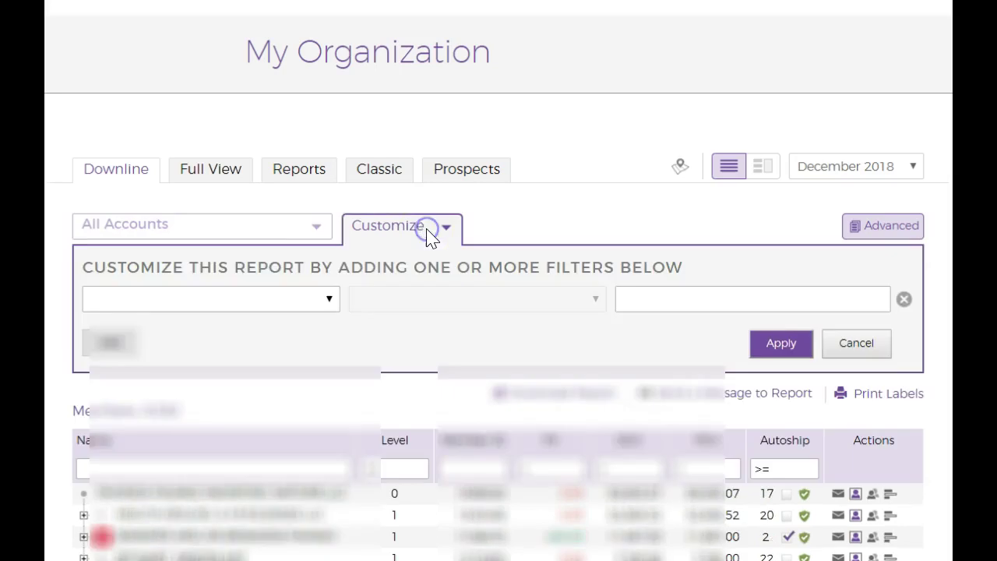
Set the report's first custom filter to Autoship PV is greater than or equal to 170
click(329, 303)
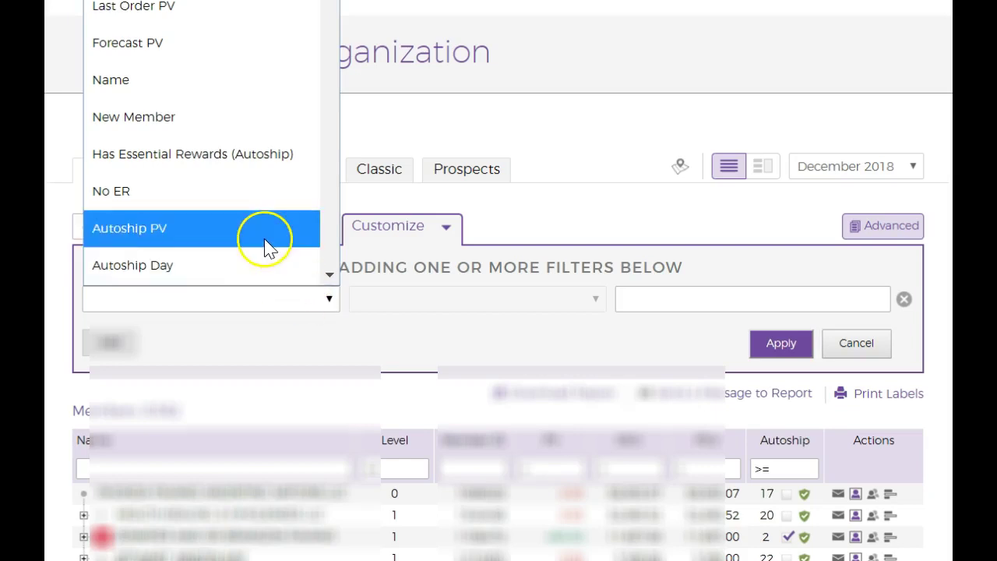
scroll(263, 246, up, 1)
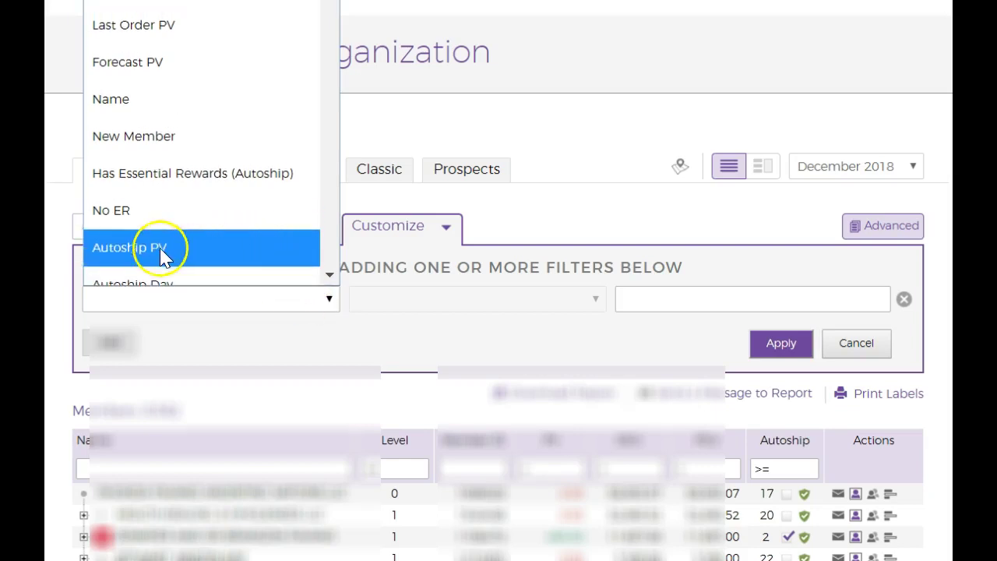
click(131, 250)
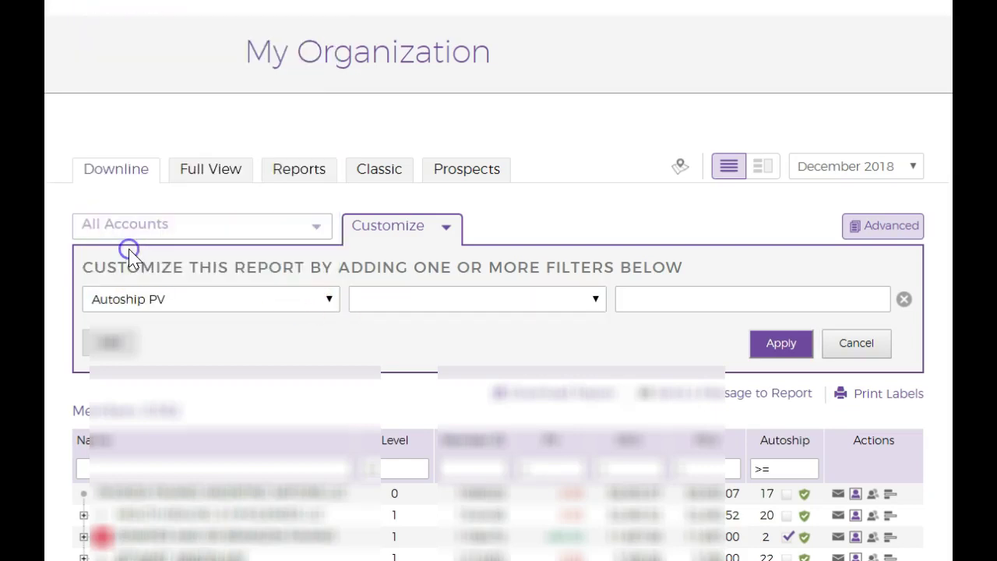
click(481, 302)
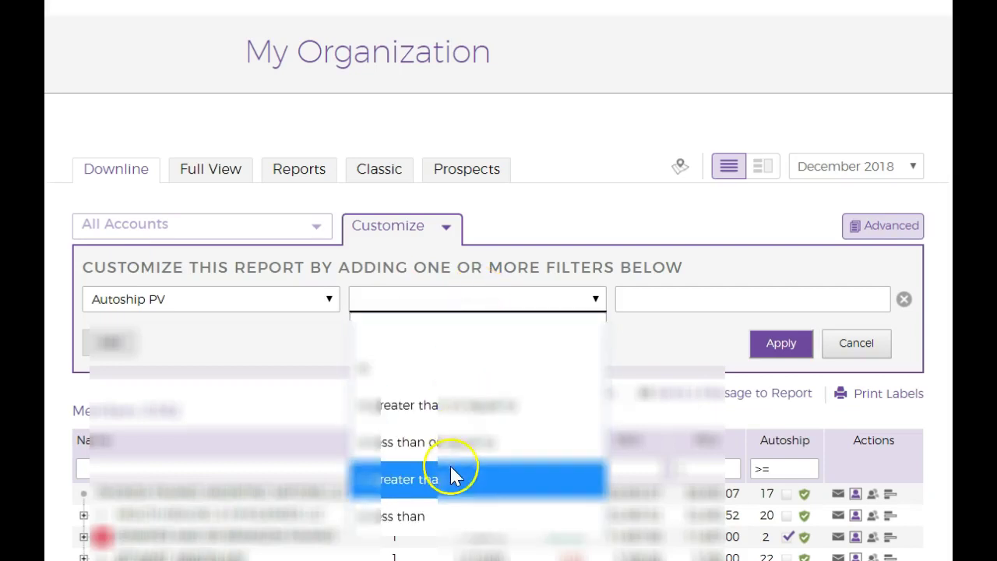
click(480, 419)
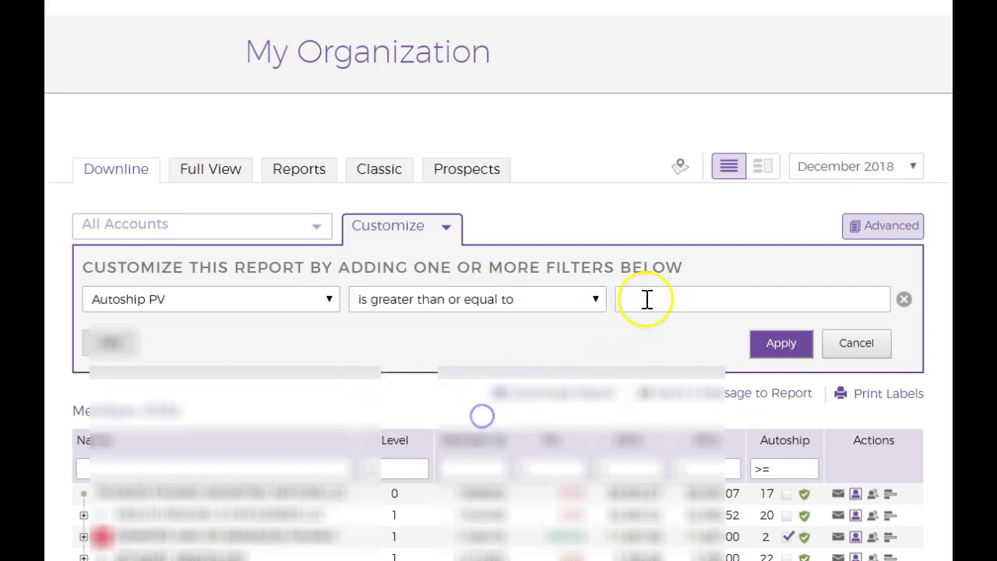
click(647, 299)
text(170)
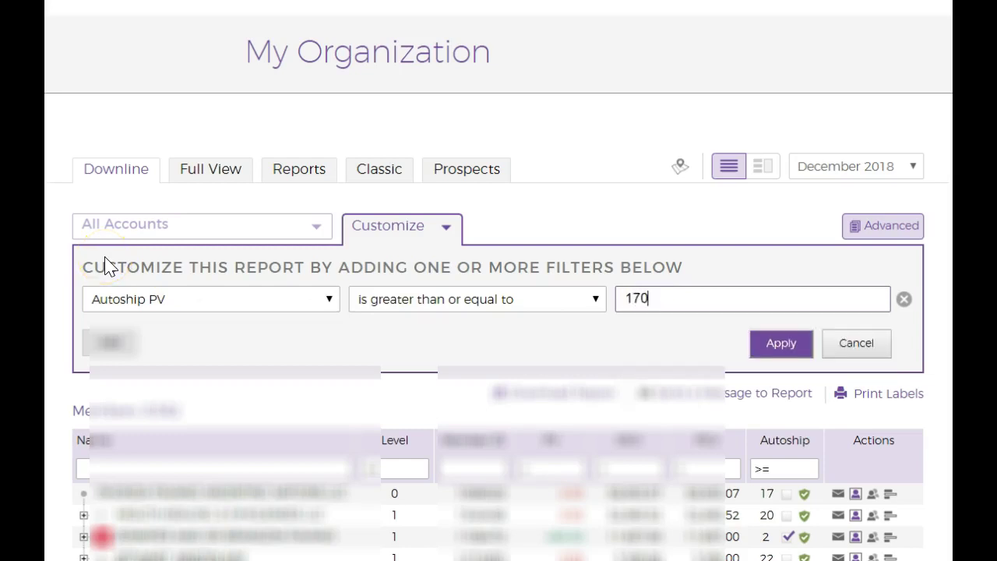
Add a second filter for Autoship PV is less than 190 and apply both filters to the report
click(119, 352)
click(167, 336)
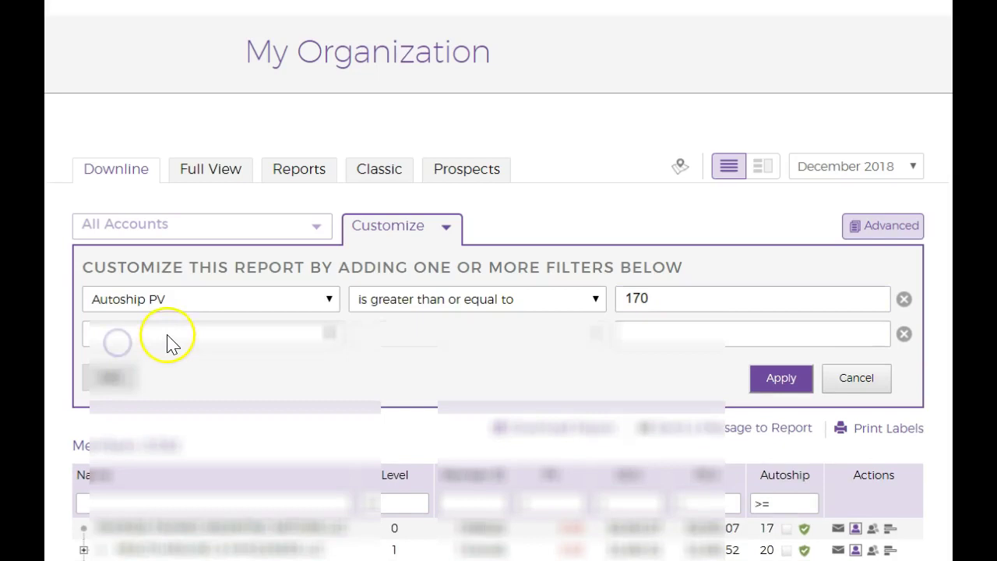
click(194, 227)
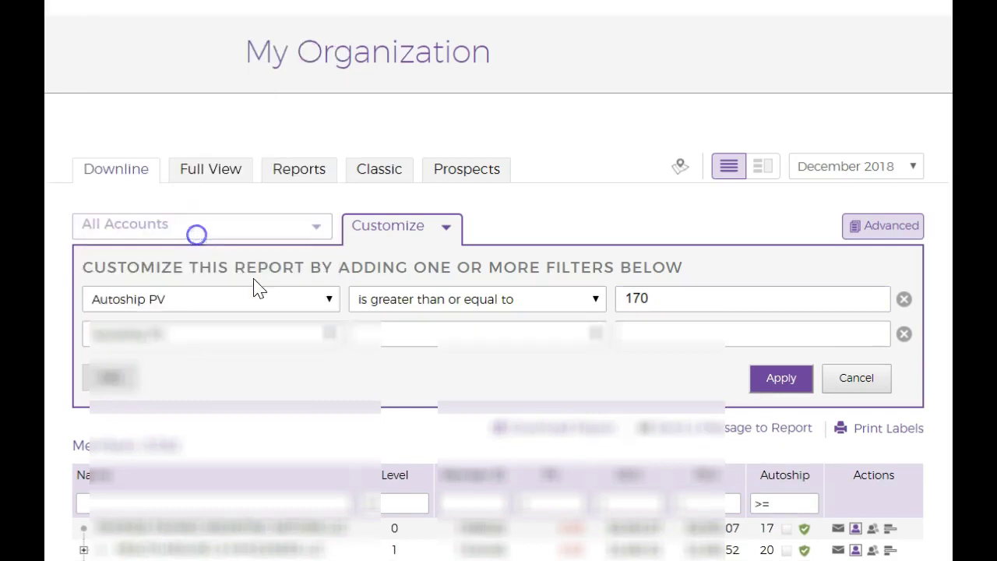
click(444, 336)
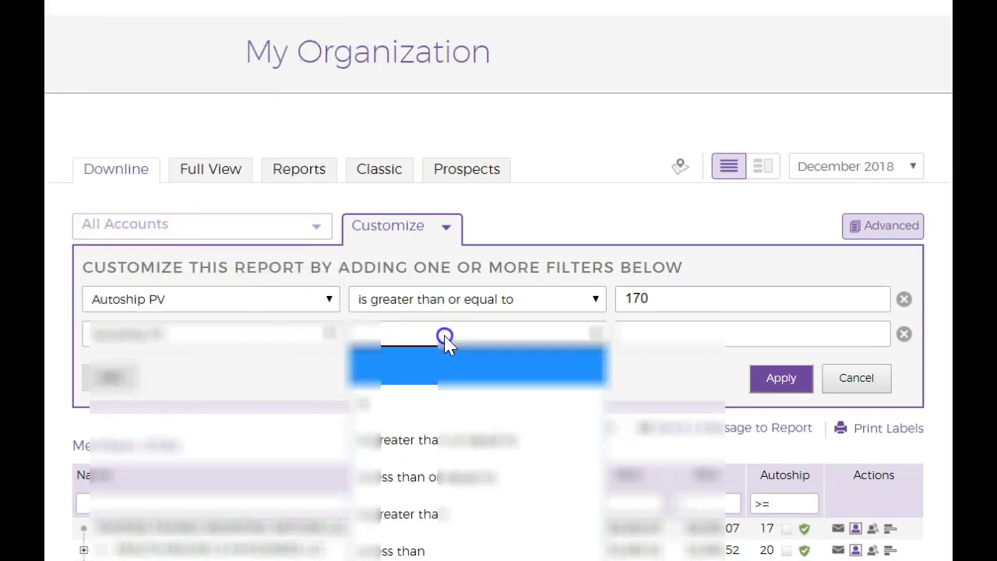
click(438, 549)
click(646, 334)
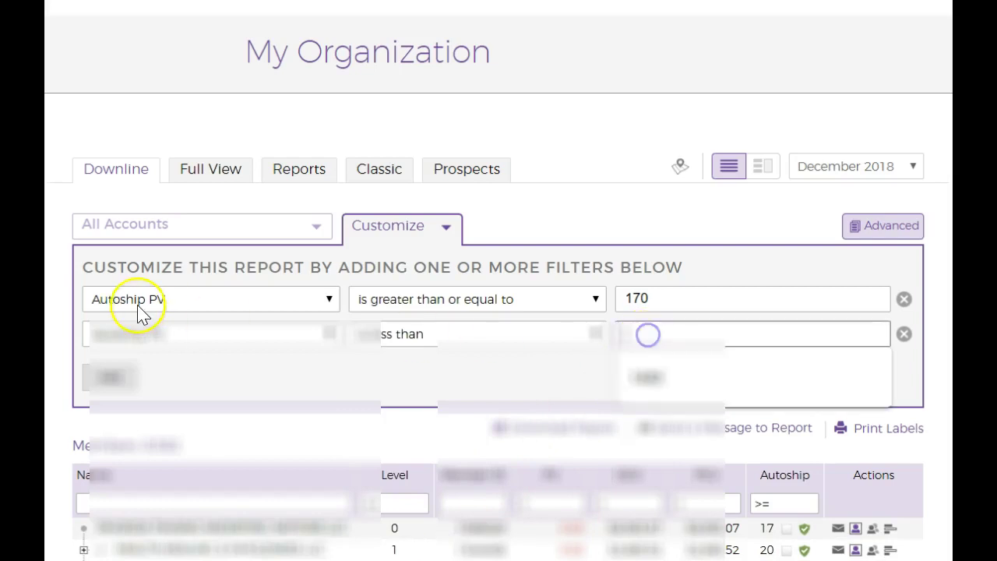
text(190)
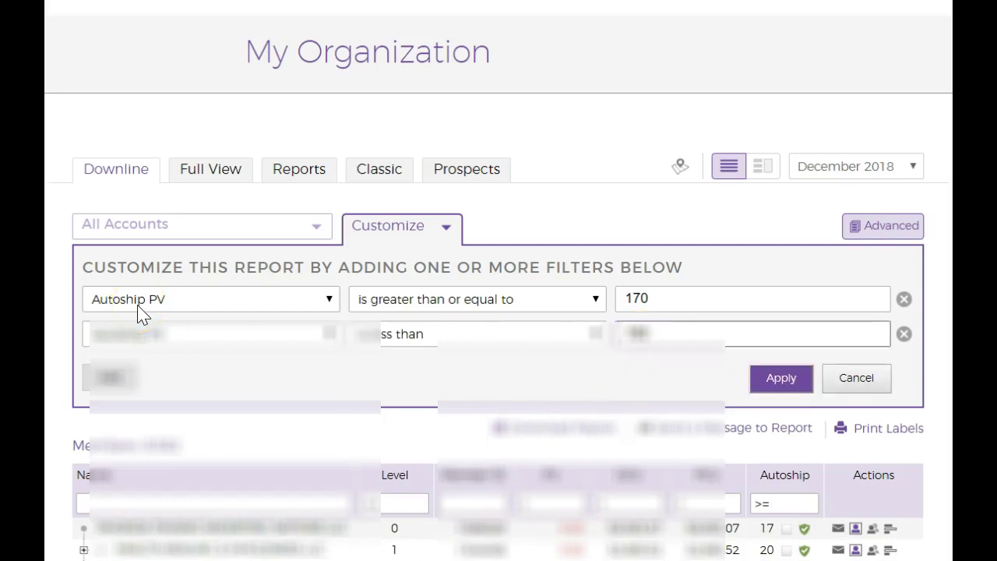
click(781, 378)
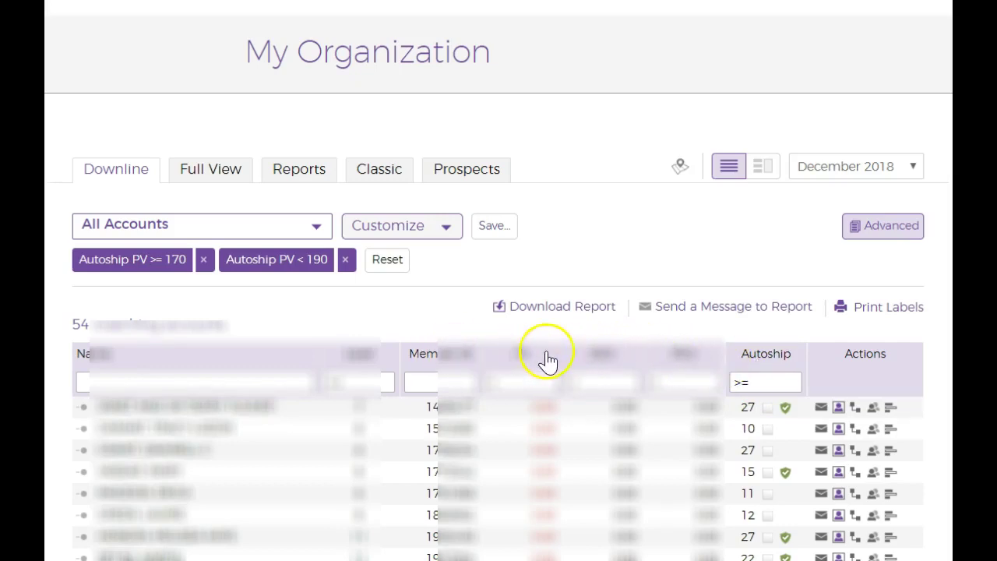
Sort the filtered accounts by autoship day in ascending order and check the autoship details of the earliest ones
click(765, 355)
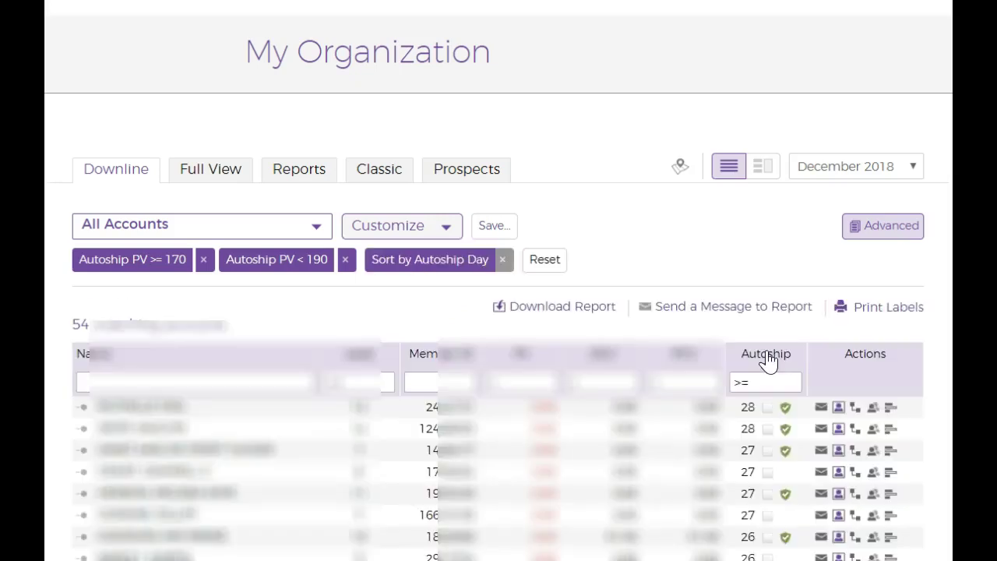
click(767, 357)
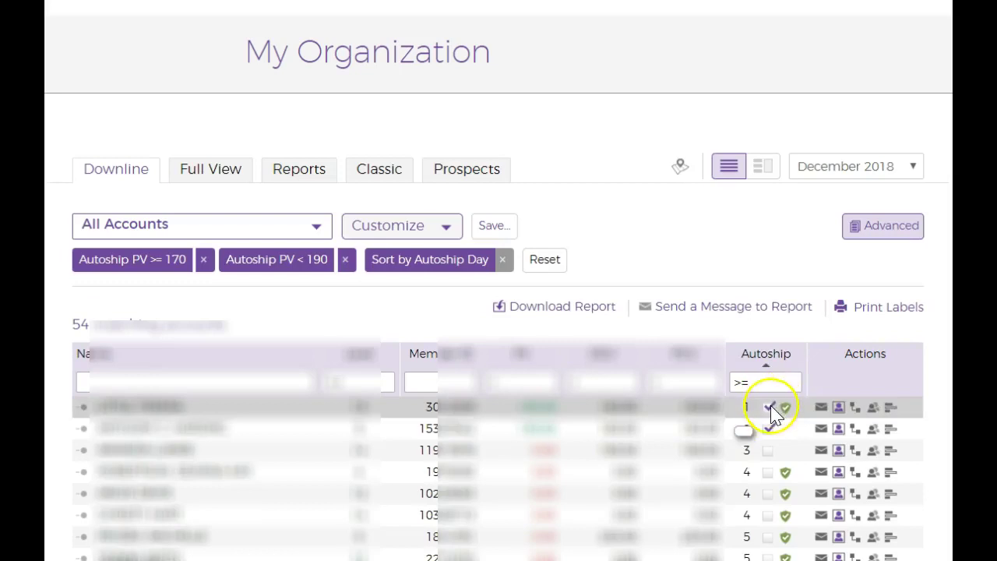
mouse_move(768, 434)
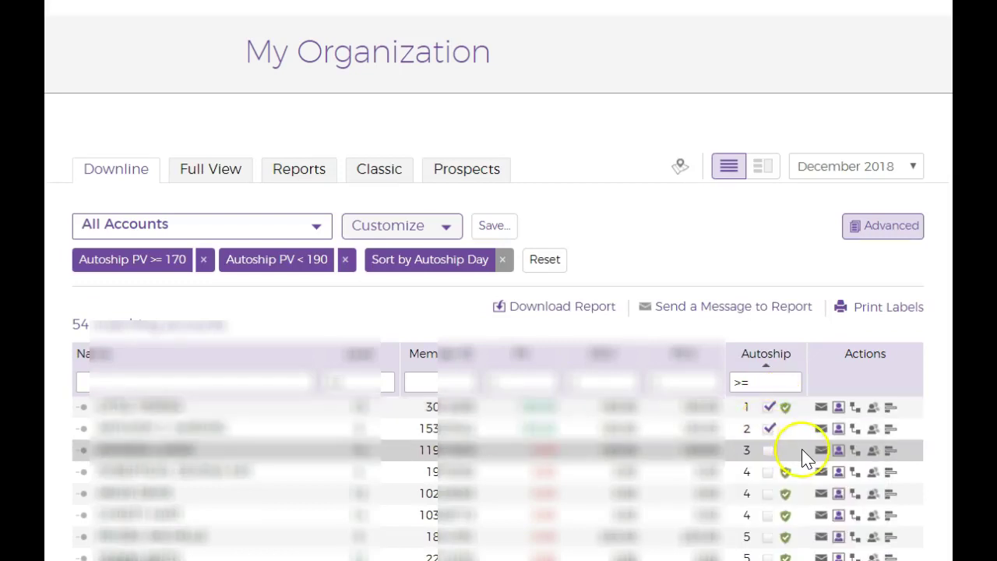
mouse_move(767, 458)
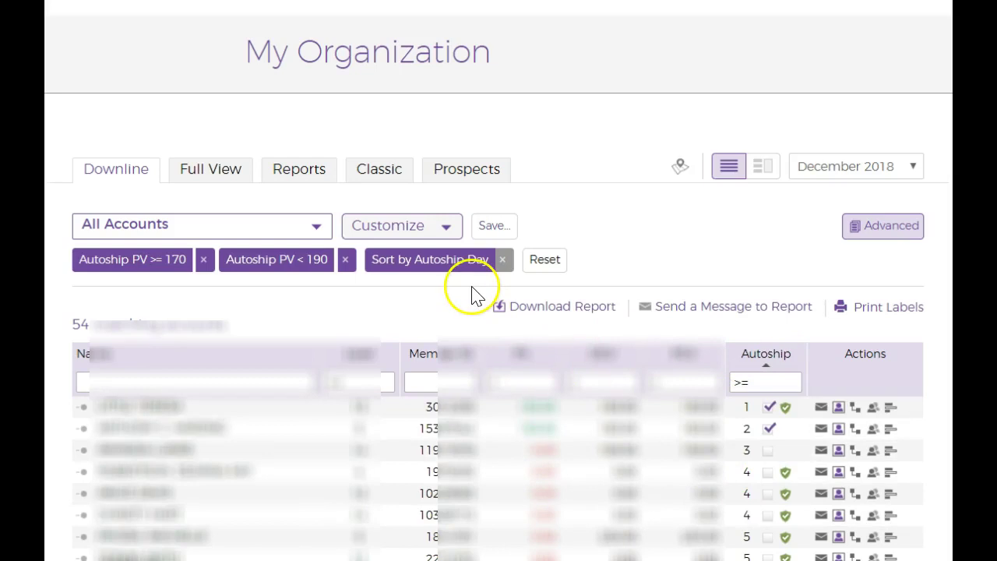
Save the filtered report as "CLOSE TO 190" with the description "folks are going to miss free 190 pv promo"
click(493, 229)
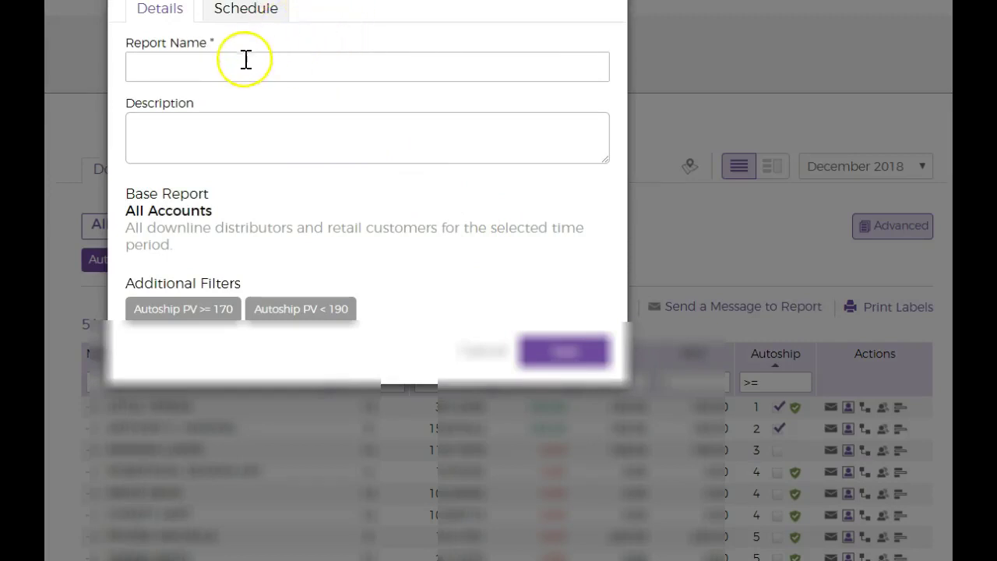
click(220, 67)
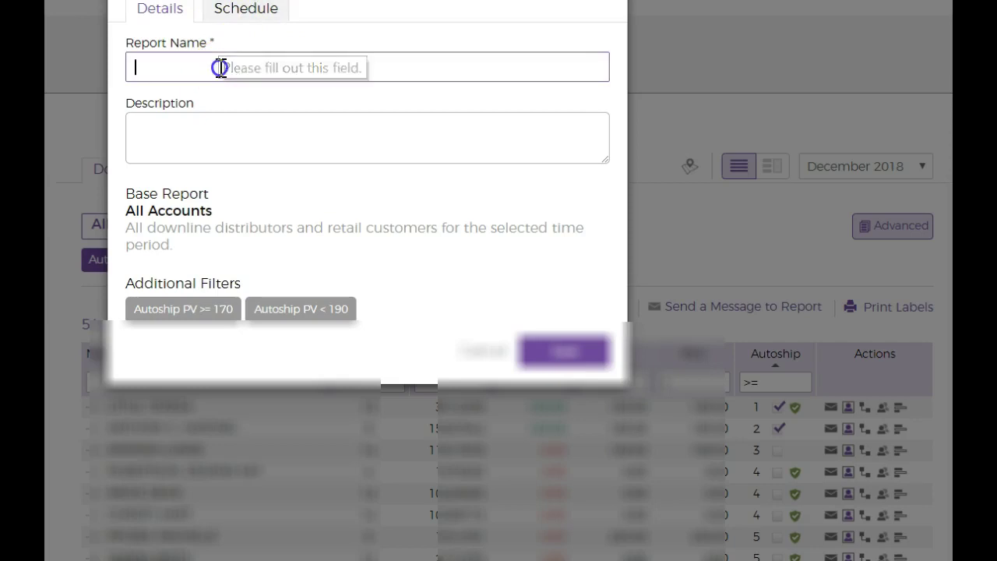
text(CLOSE TO 190)
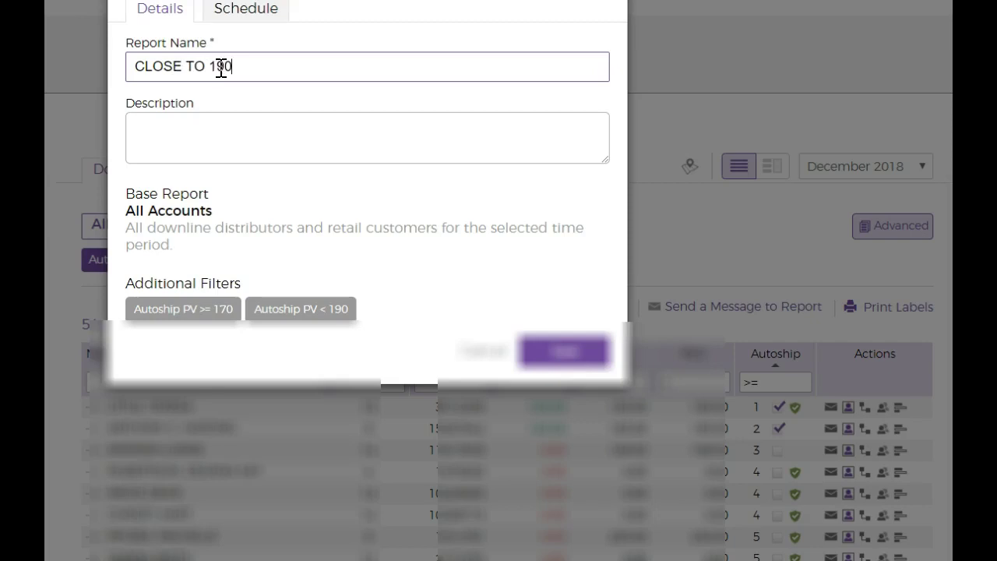
click(194, 117)
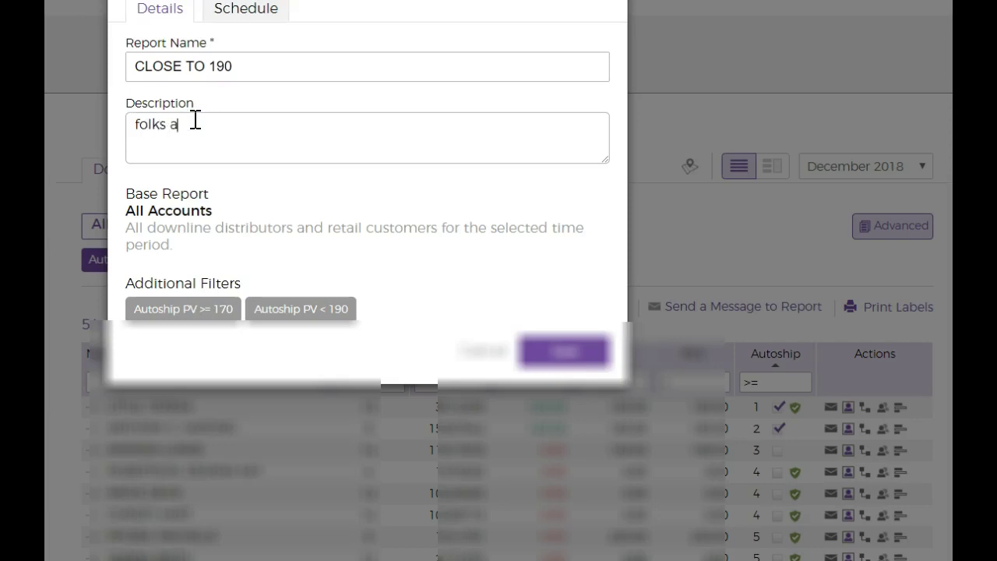
text(folks are going to miss free 198)
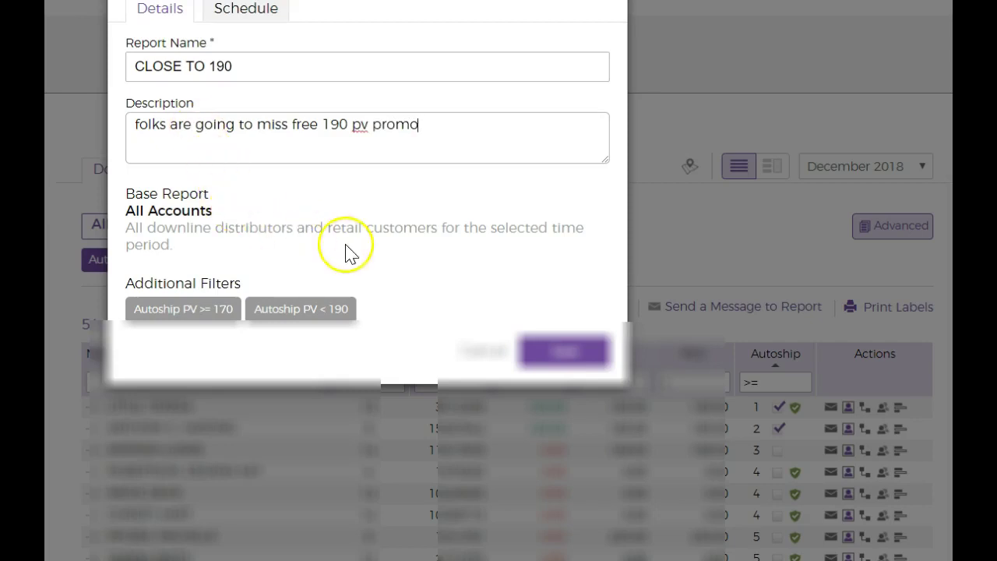
click(555, 357)
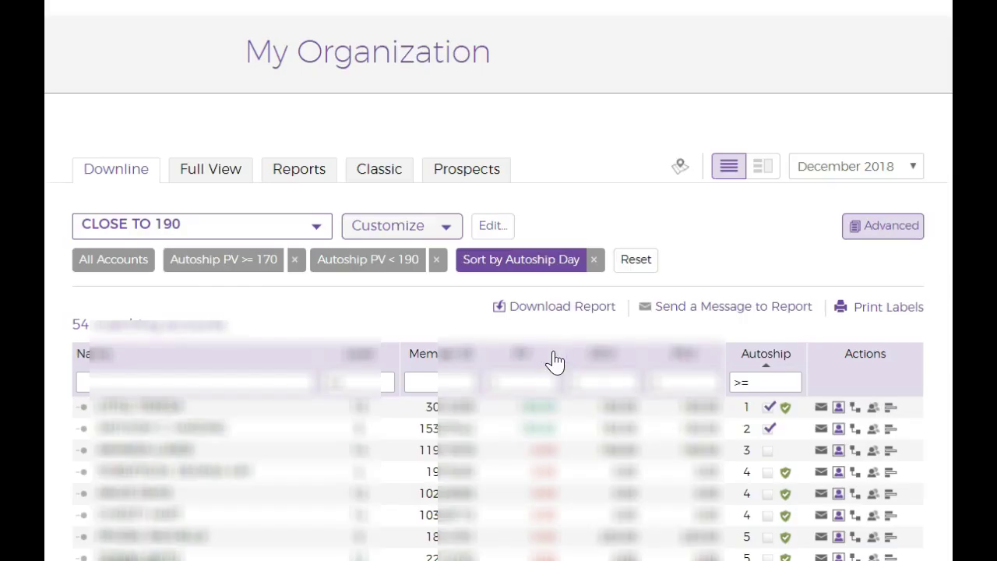
Switch the downline list from the saved report back to the All Accounts report
click(316, 226)
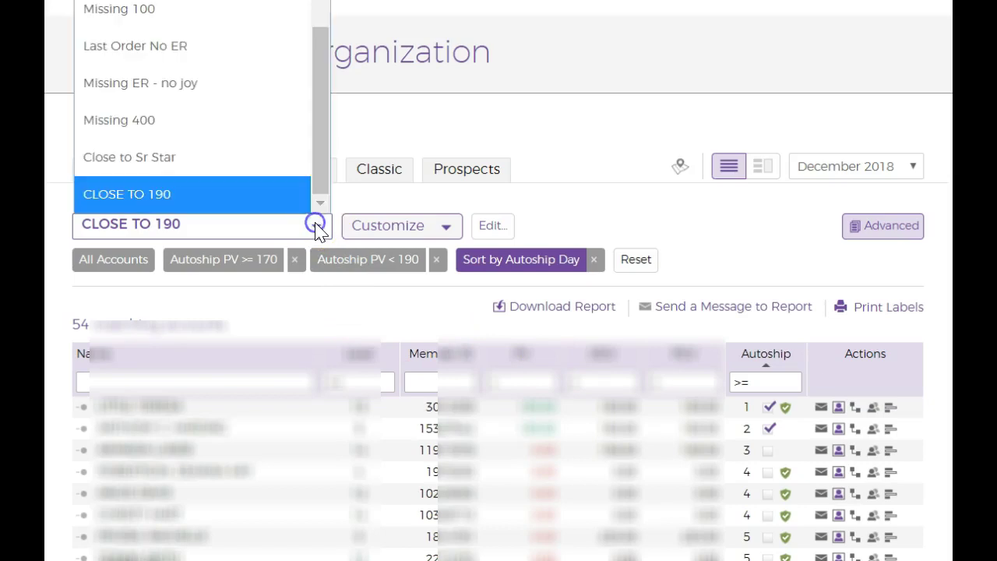
scroll(311, 194, up, 5)
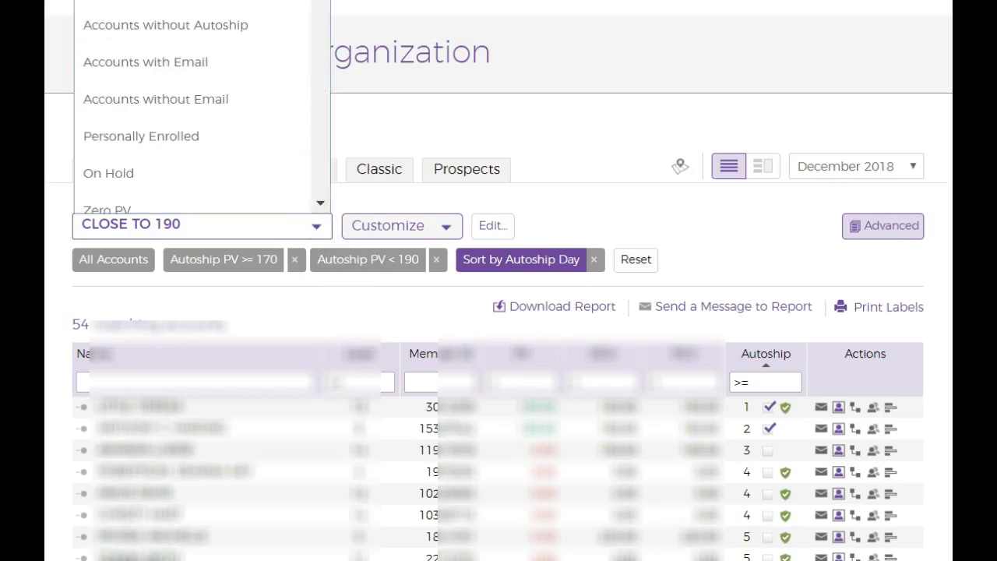
click(253, 139)
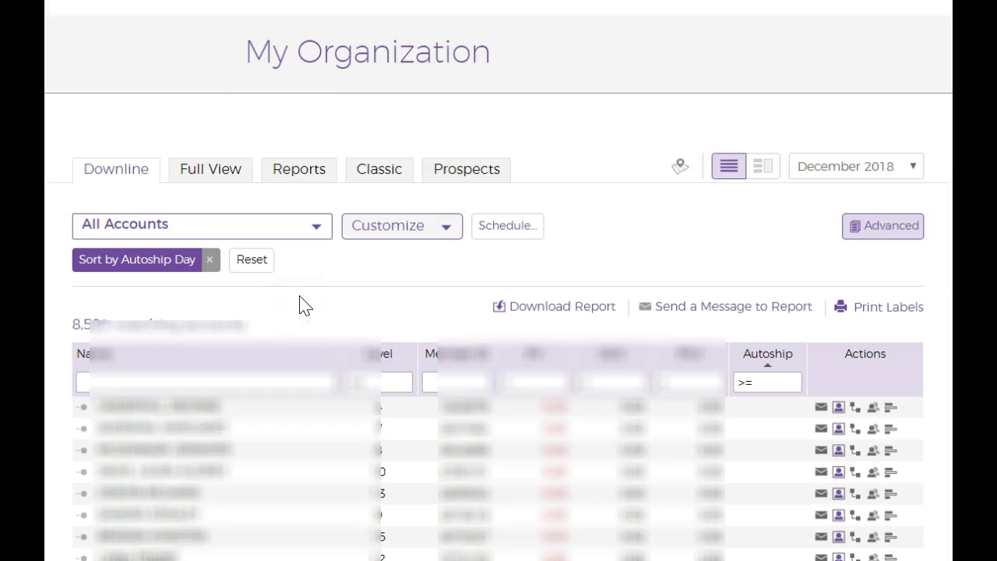
Browse the available reports, load the saved CLOSE TO 190 report and review its accounts' autoship entries
click(325, 231)
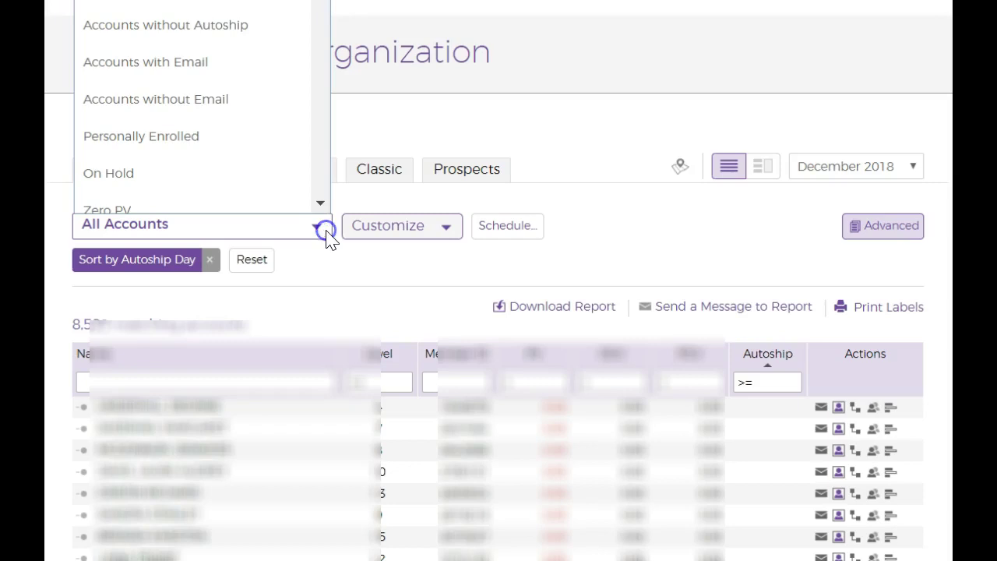
scroll(262, 168, down, 2)
scroll(265, 167, up, 2)
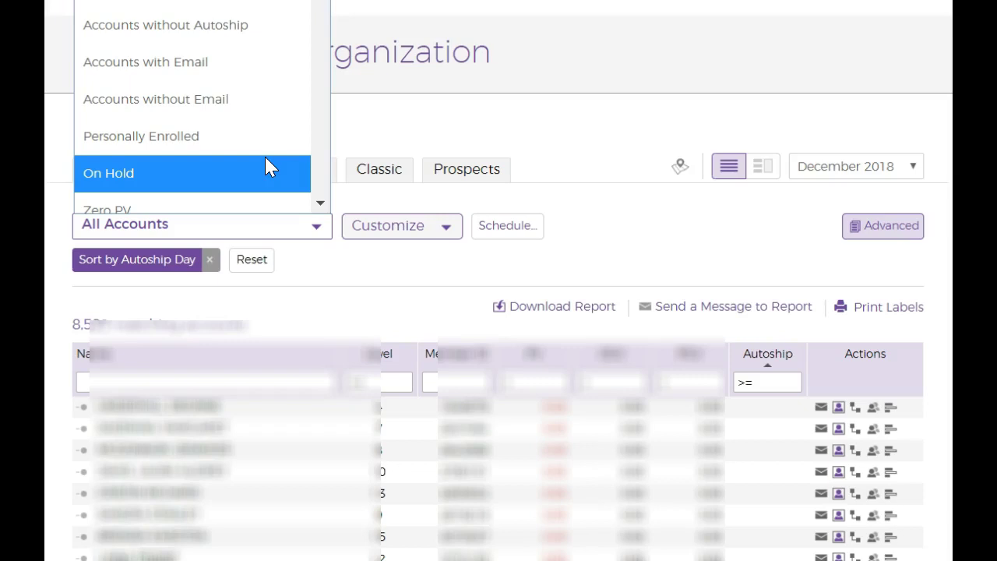
scroll(262, 152, down, 3)
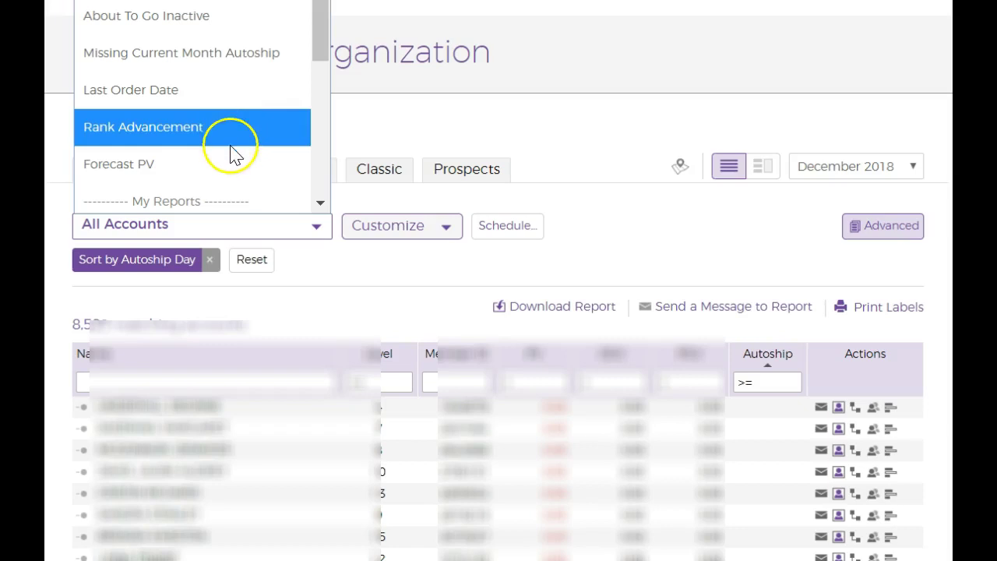
scroll(233, 170, down, 3)
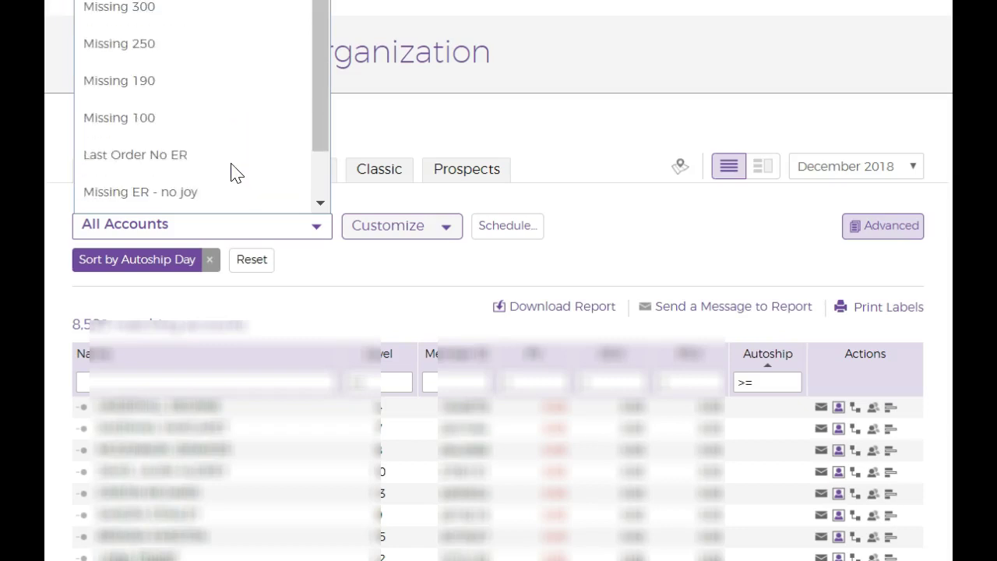
scroll(236, 118, up, 3)
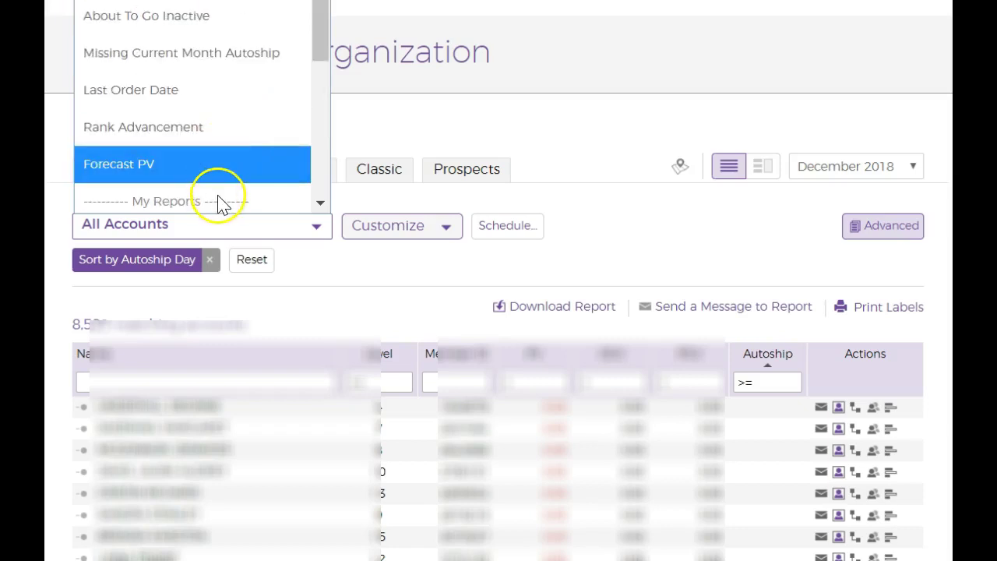
drag(318, 56, 296, 196)
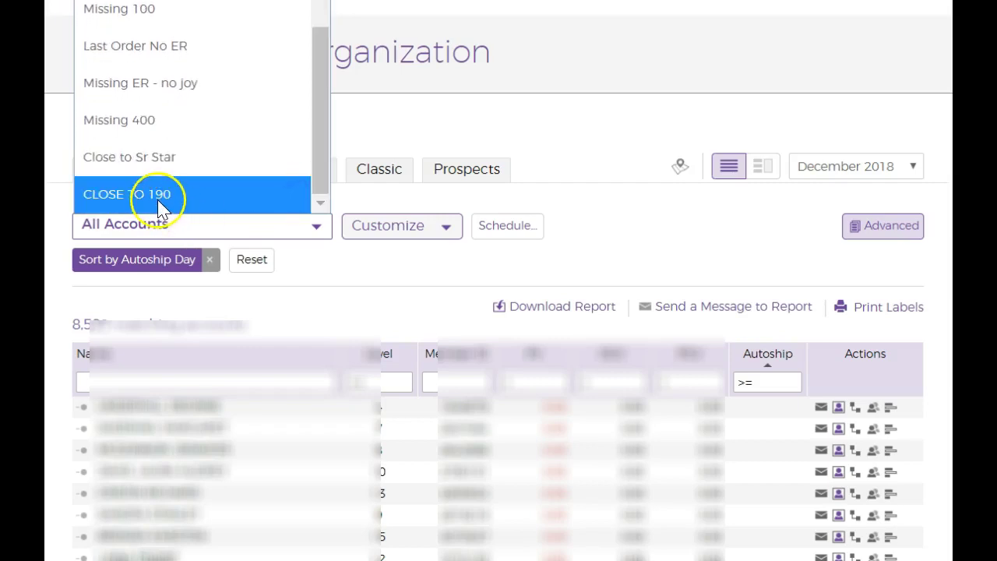
click(131, 202)
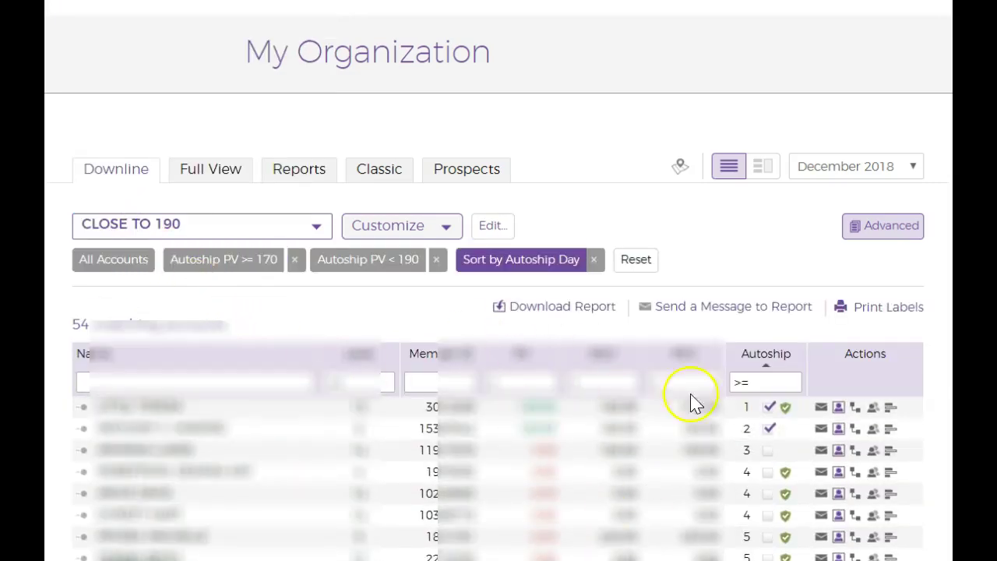
mouse_move(768, 458)
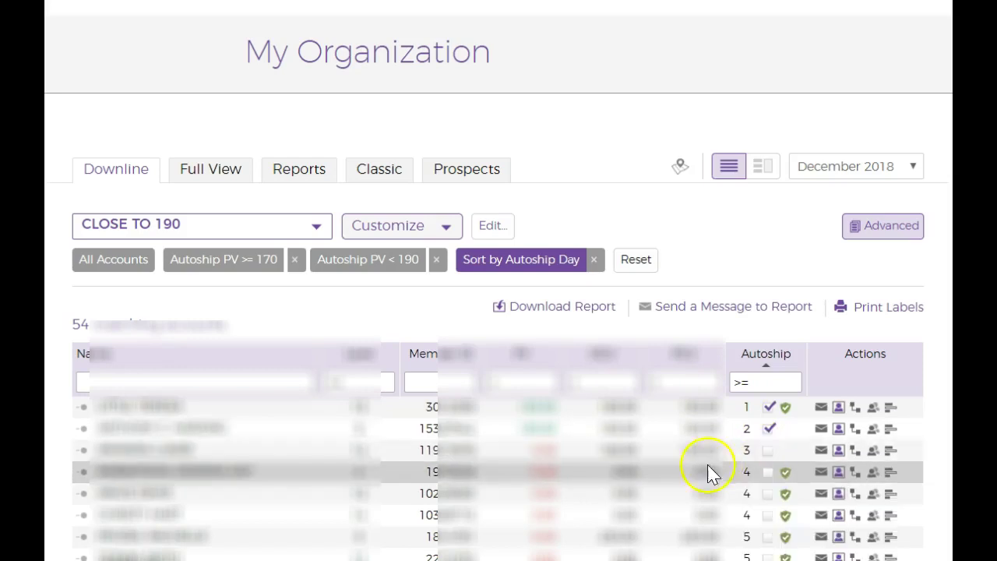
mouse_move(743, 527)
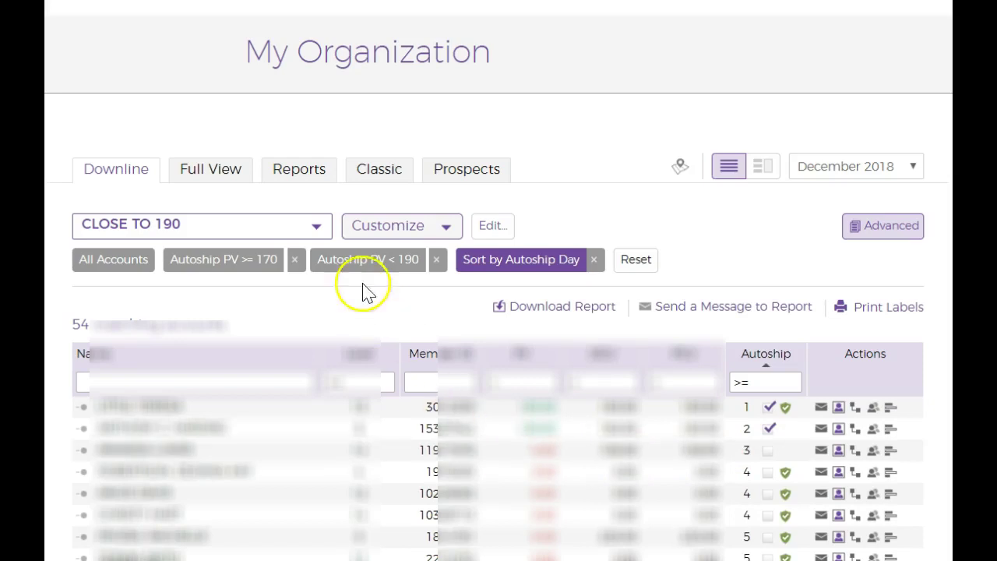
Return to the All Accounts report, sort it by autoship day in descending order and inspect the top account's Essential Rewards details
click(317, 233)
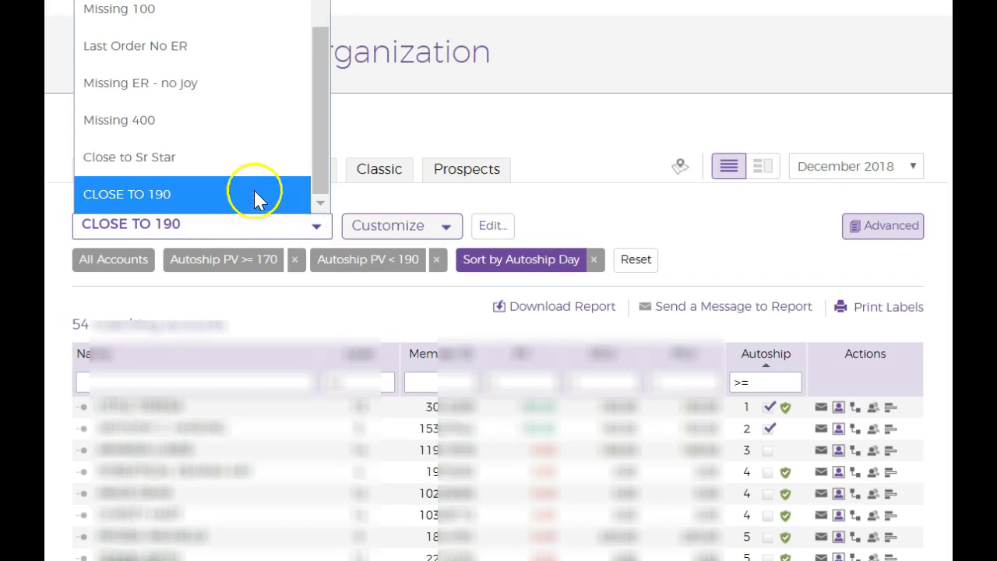
scroll(289, 11, up, 5)
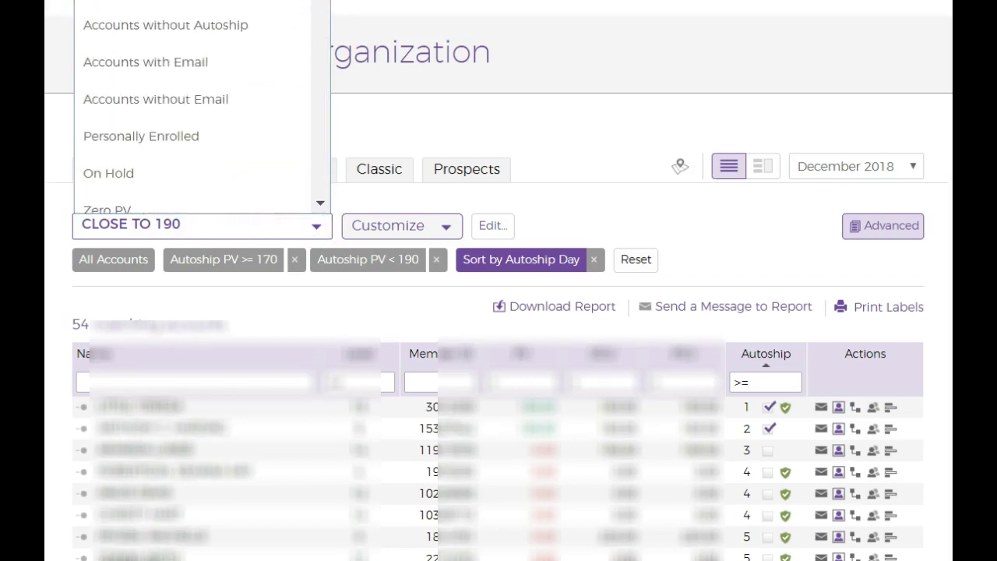
click(226, 2)
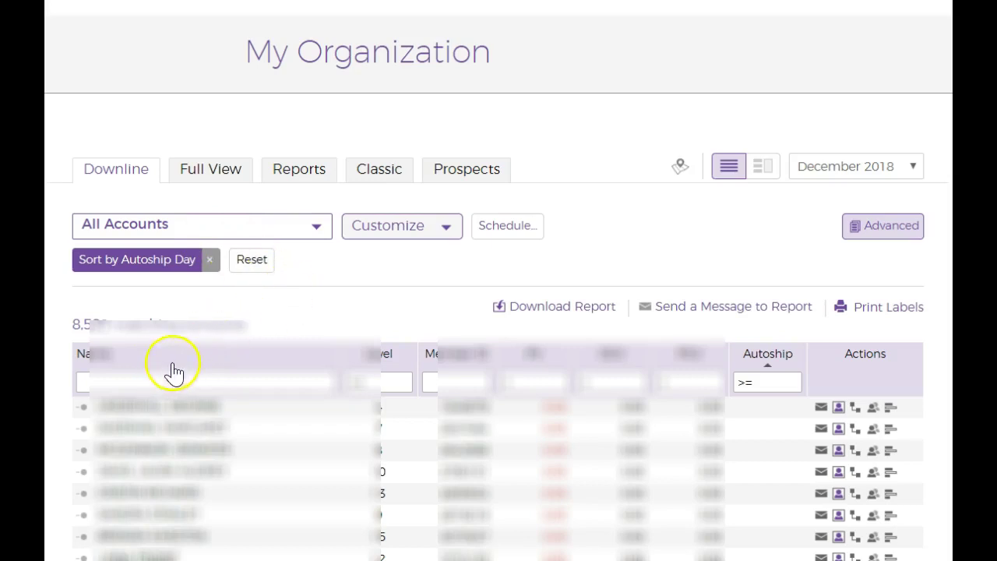
click(769, 355)
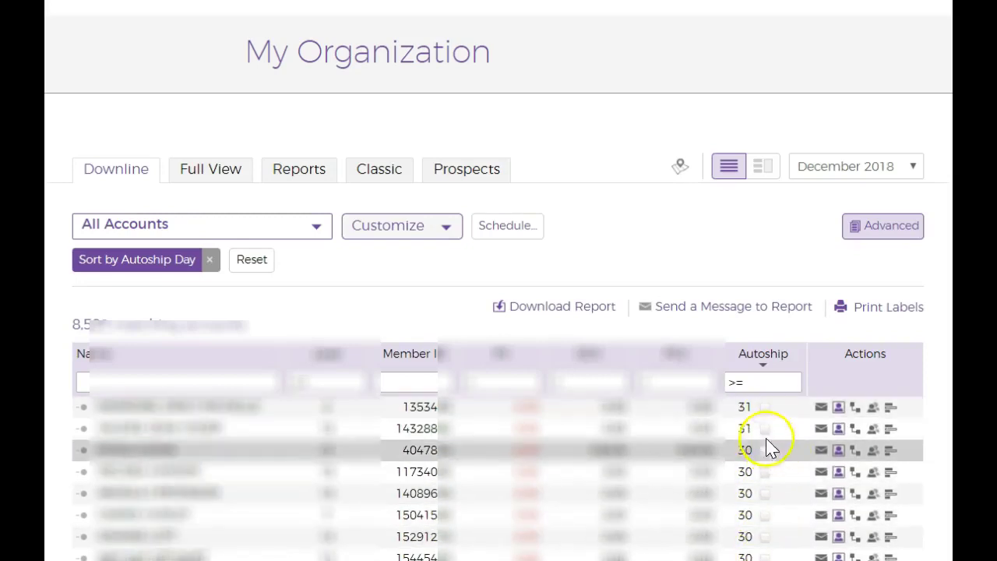
mouse_move(768, 421)
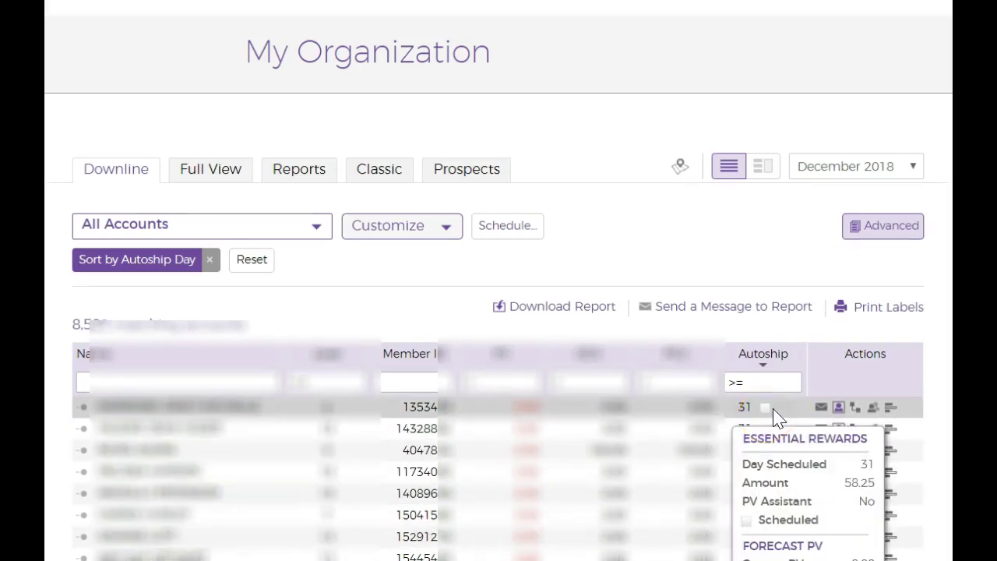